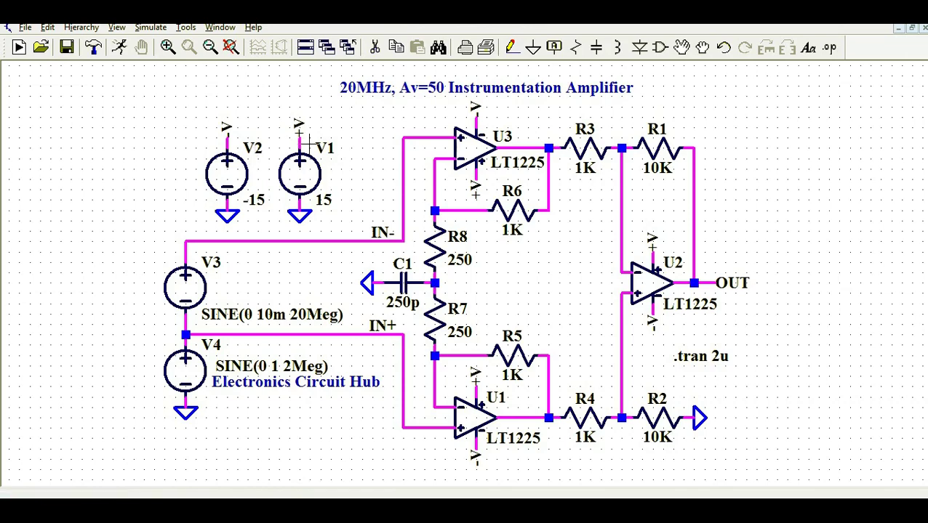
Check the V1 and V2 supply settings, leaving them unchanged
right_click(302, 163)
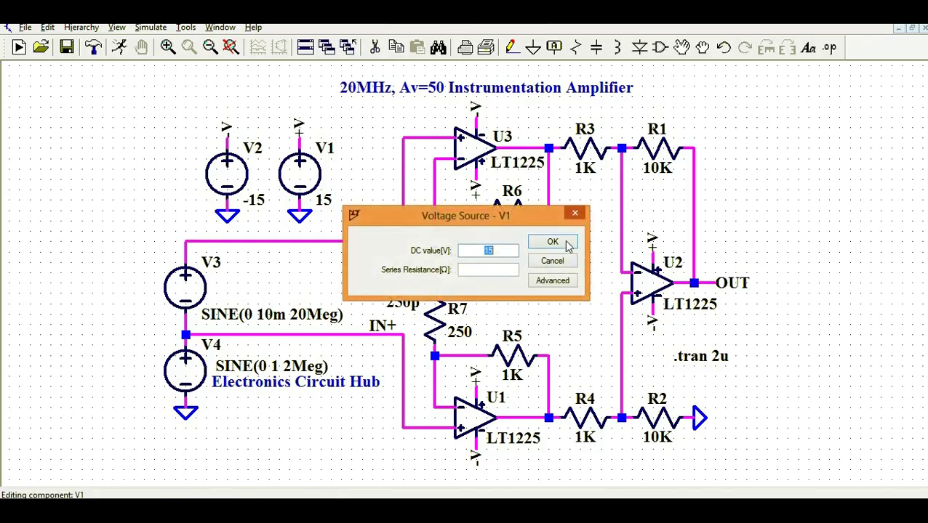
left_click(574, 213)
right_click(231, 166)
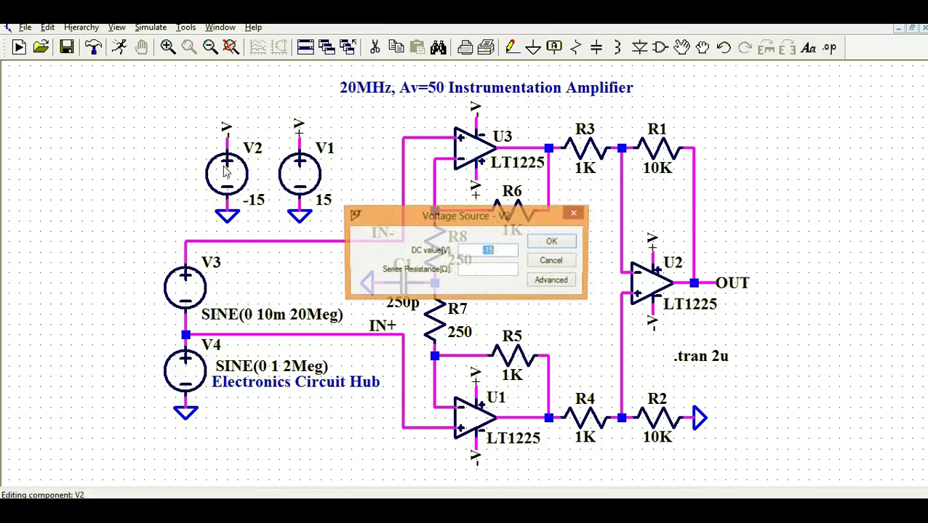
left_click(575, 215)
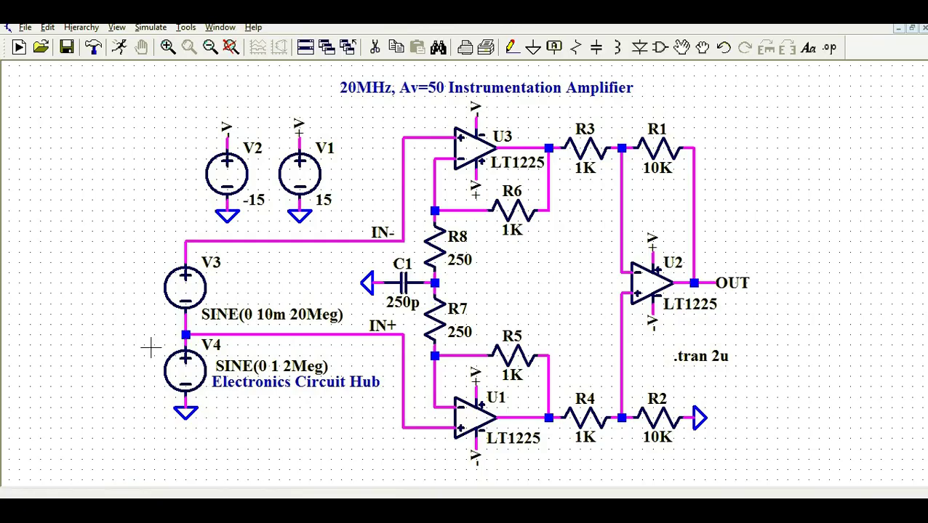
Review the V4 (2Meg) and V3 (20Meg) sine source settings without changes
right_click(185, 370)
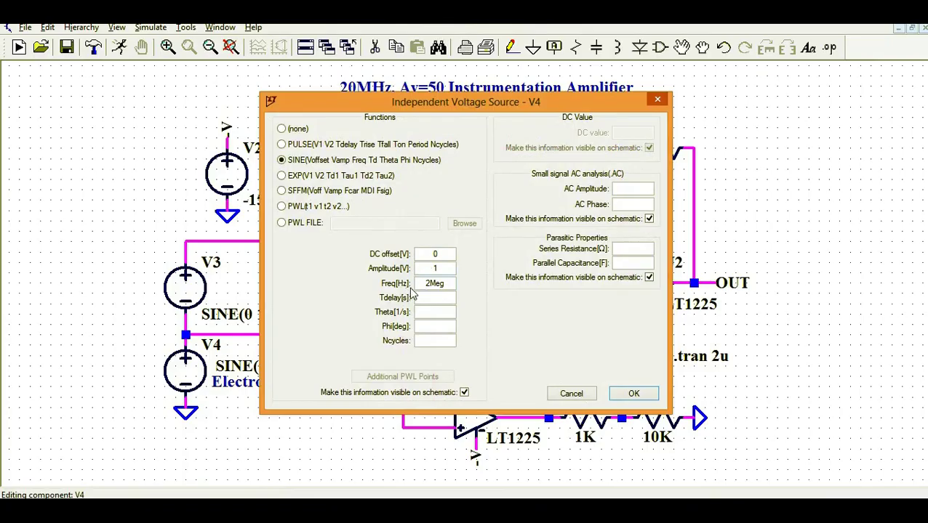
left_click_drag(418, 286, 441, 287)
left_click(633, 399)
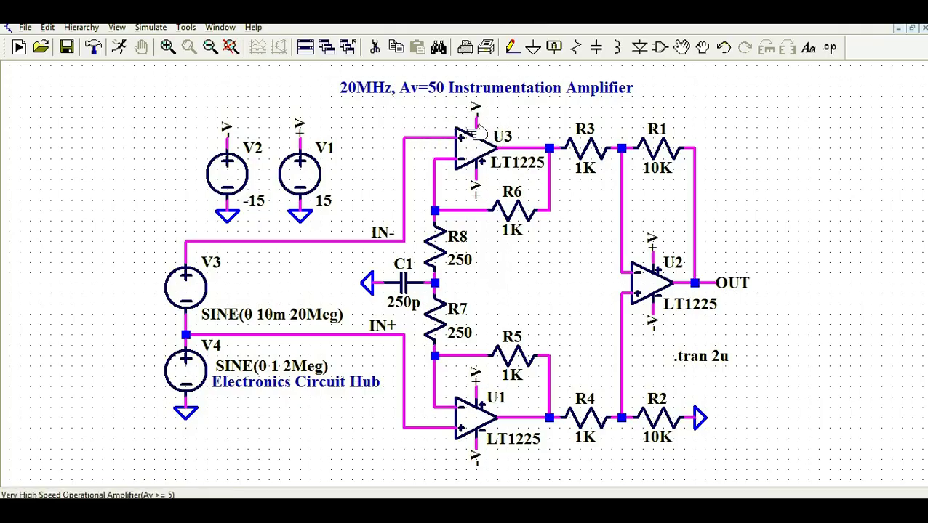
right_click(192, 282)
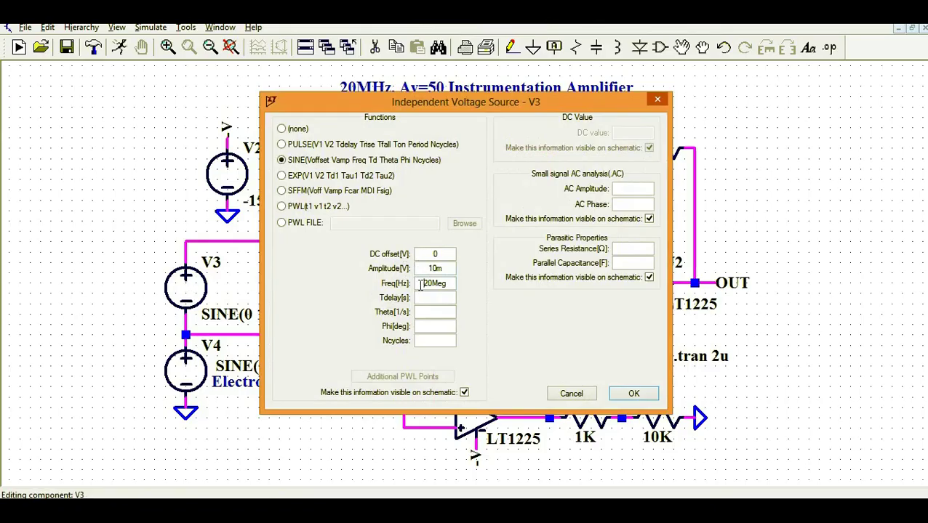
left_click_drag(420, 286, 459, 289)
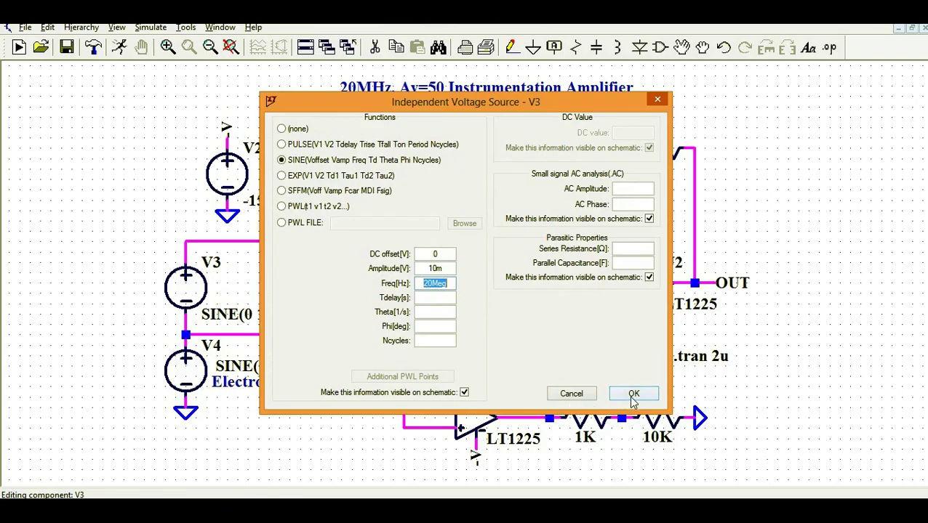
left_click(632, 394)
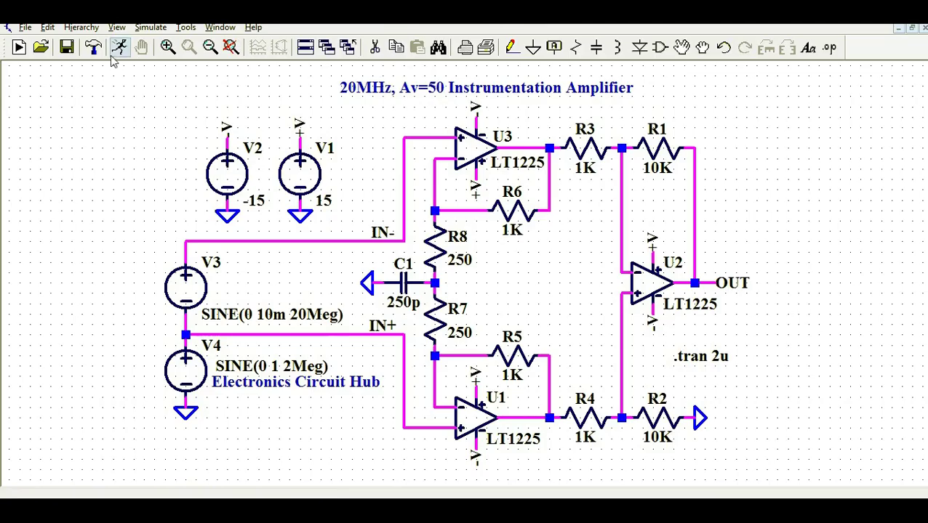
Set the transient stop time to 2u and run the simulation
left_click(152, 29)
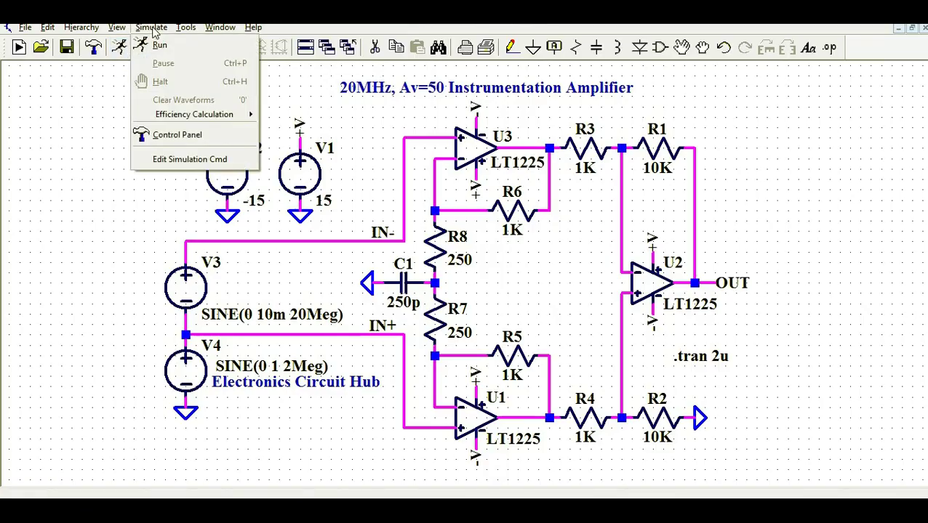
left_click(186, 159)
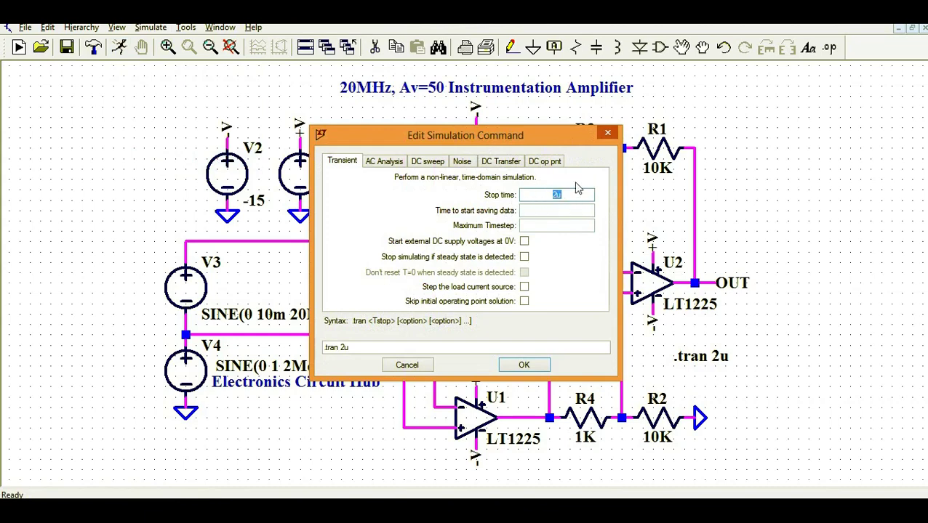
left_click_drag(580, 195, 491, 215)
left_click(524, 365)
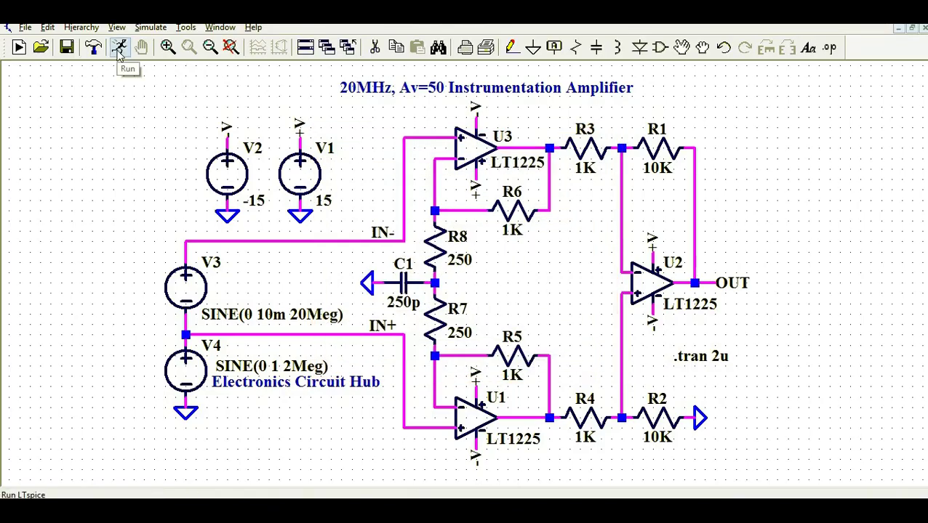
left_click(120, 48)
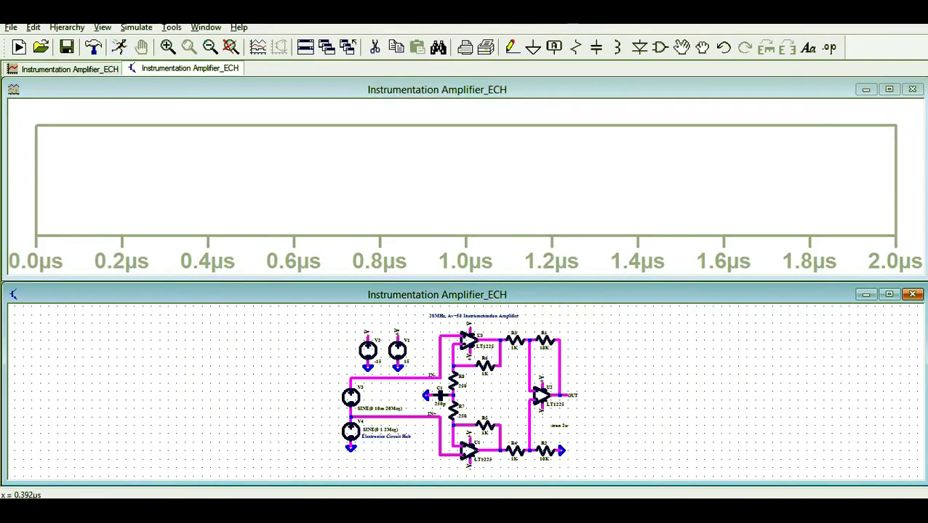
Maximize the schematic and probe the -V and +V nets to plot V(-v) and V(+v)
left_click(889, 294)
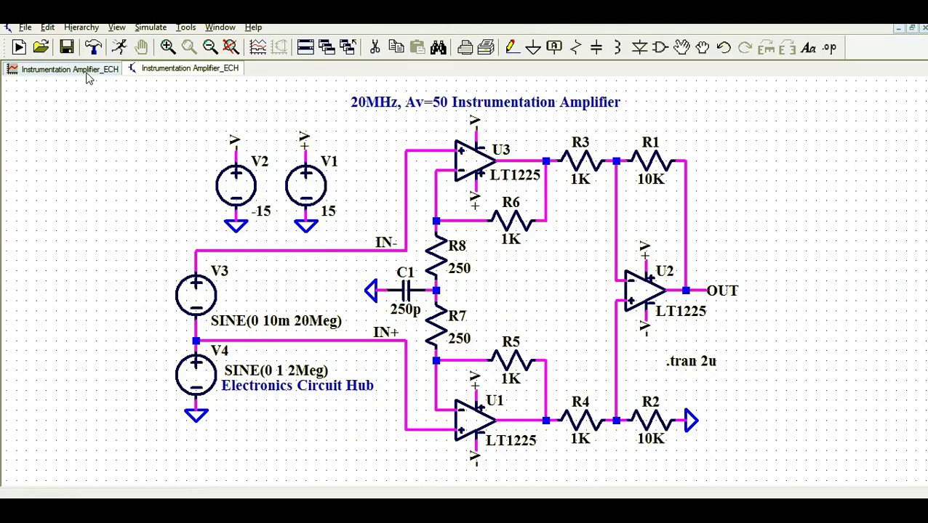
left_click(86, 71)
left_click(131, 70)
left_click(238, 151)
left_click(83, 70)
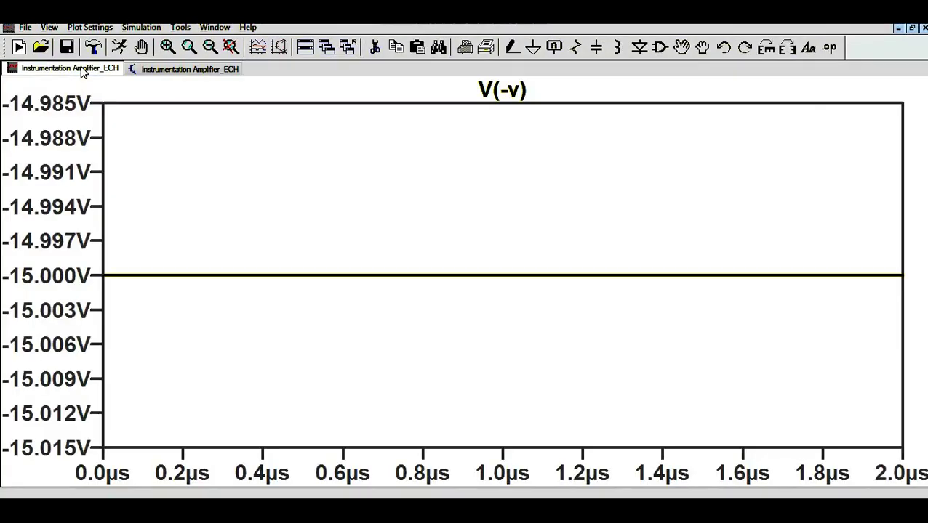
left_click(167, 70)
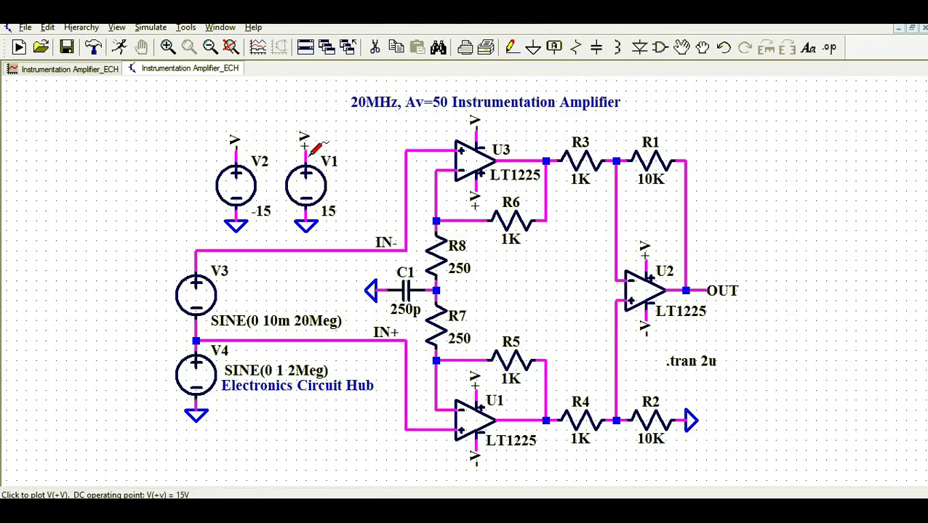
left_click(92, 72)
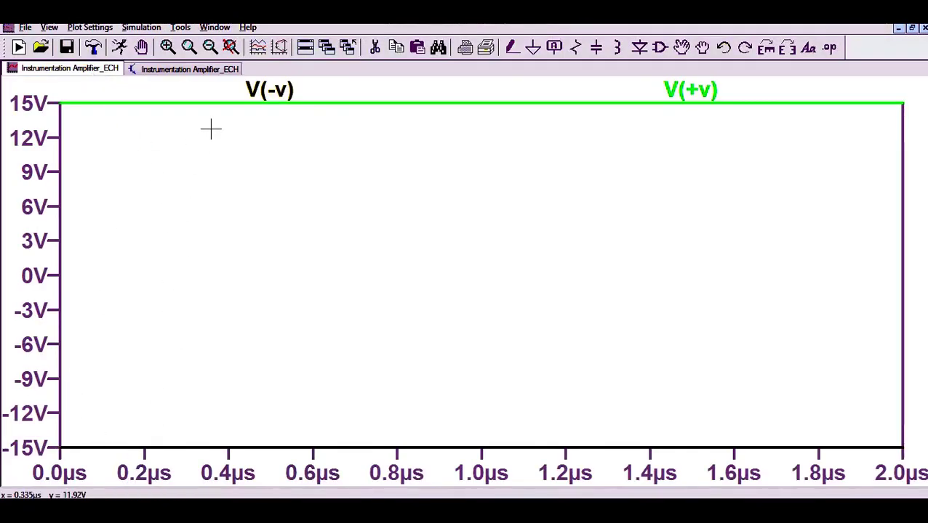
Set the V(-v) trace's default colour to red
right_click(270, 92)
left_click(390, 230)
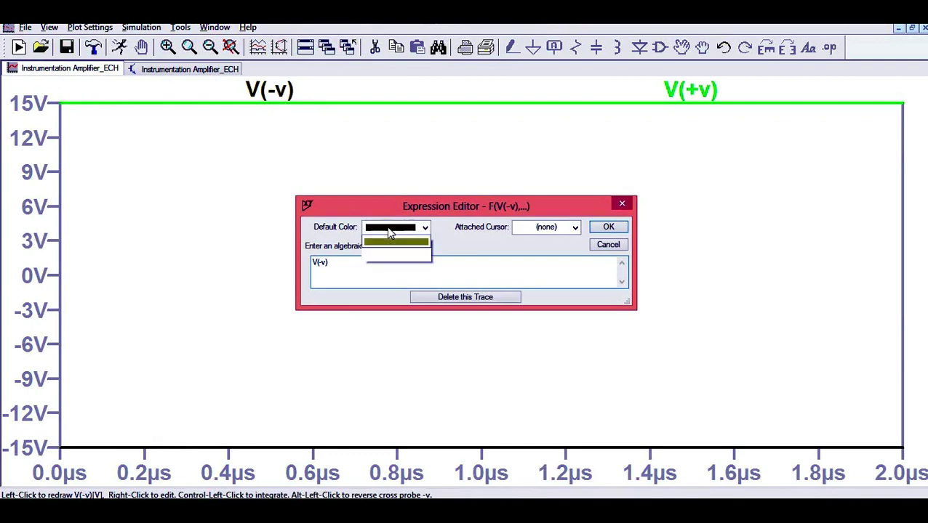
left_click(391, 272)
left_click(608, 228)
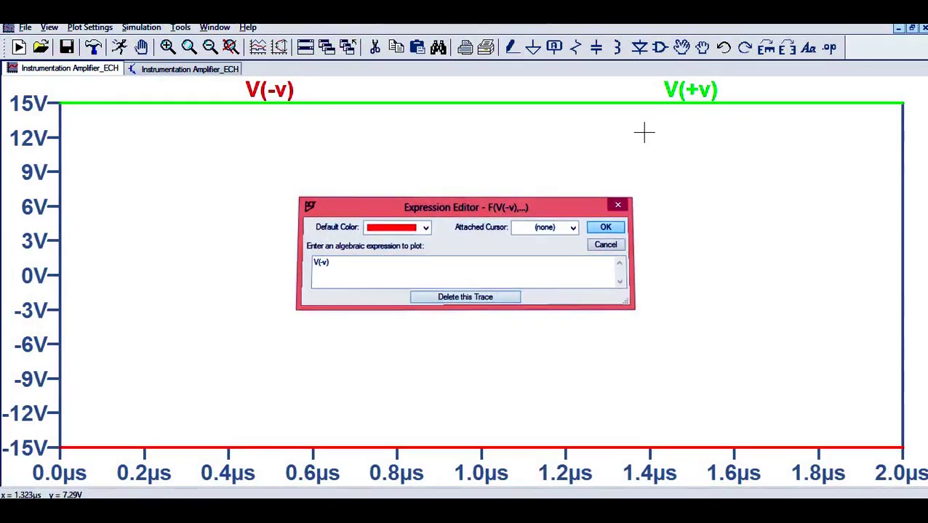
Set the V(+v) trace's default colour to dark blue and show the schematic again
right_click(690, 90)
left_click(424, 227)
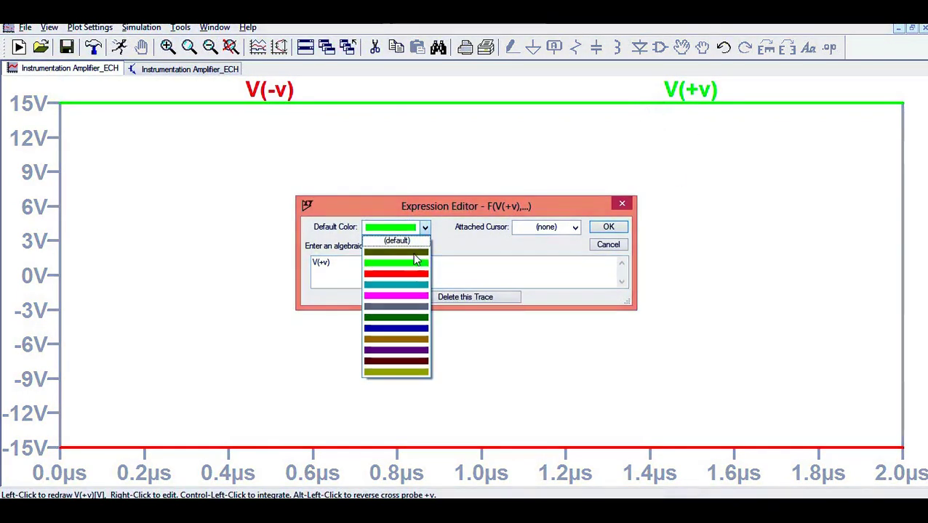
left_click(400, 327)
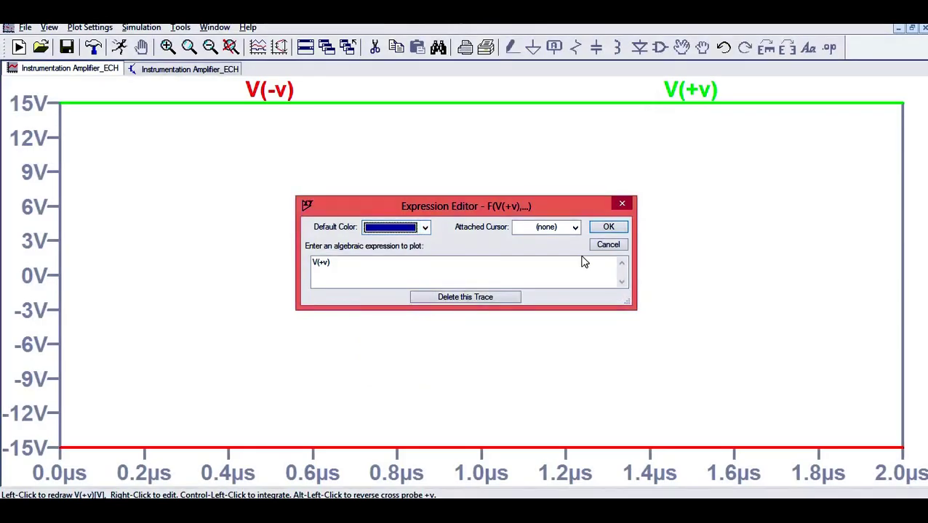
left_click(607, 228)
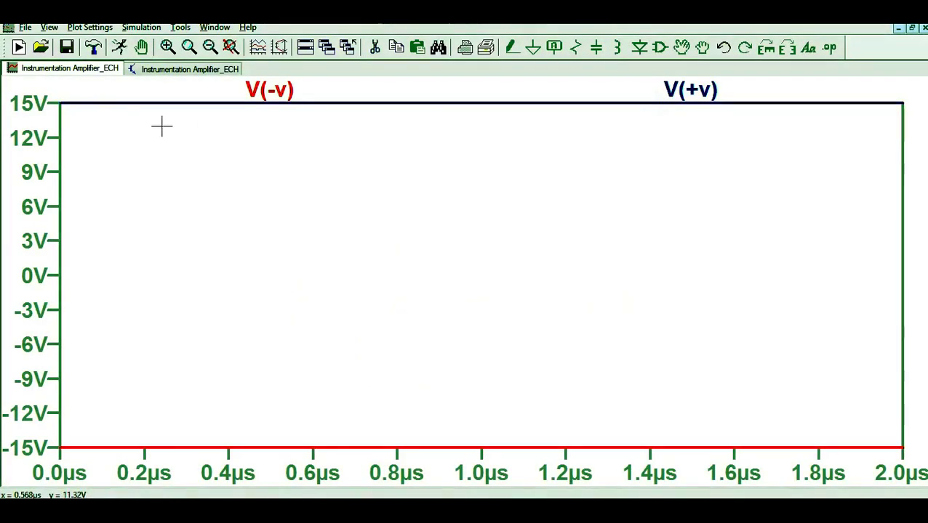
left_click(173, 70)
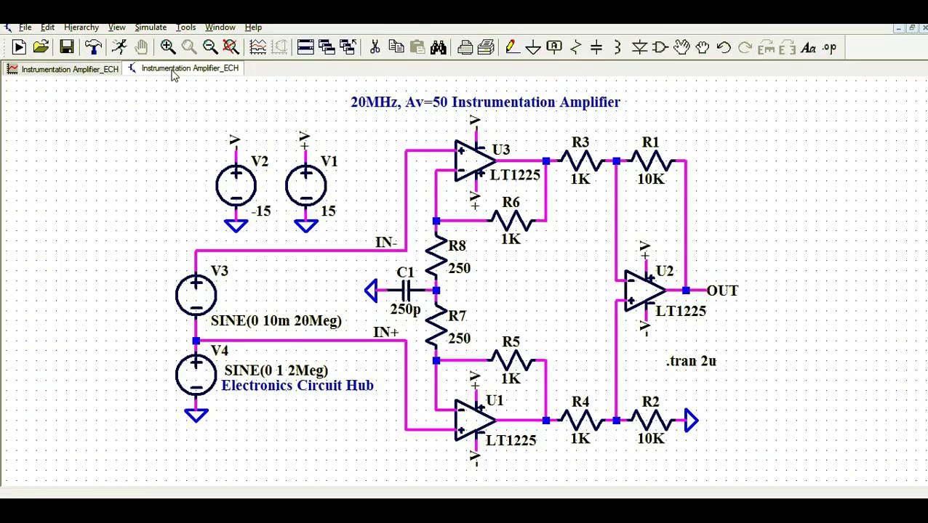
Probe the IN+ and IN- wires to plot V(in+) and V(in-)
left_click(339, 338)
left_click(65, 69)
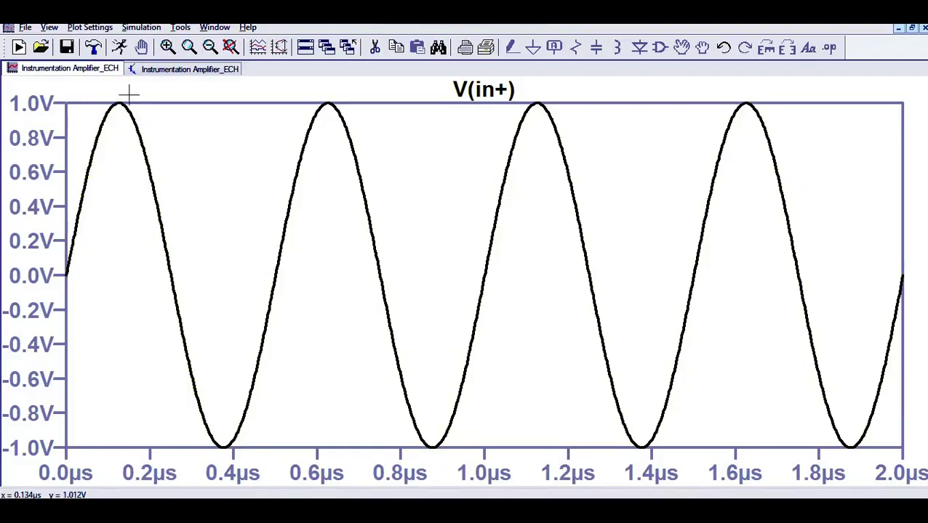
left_click(149, 69)
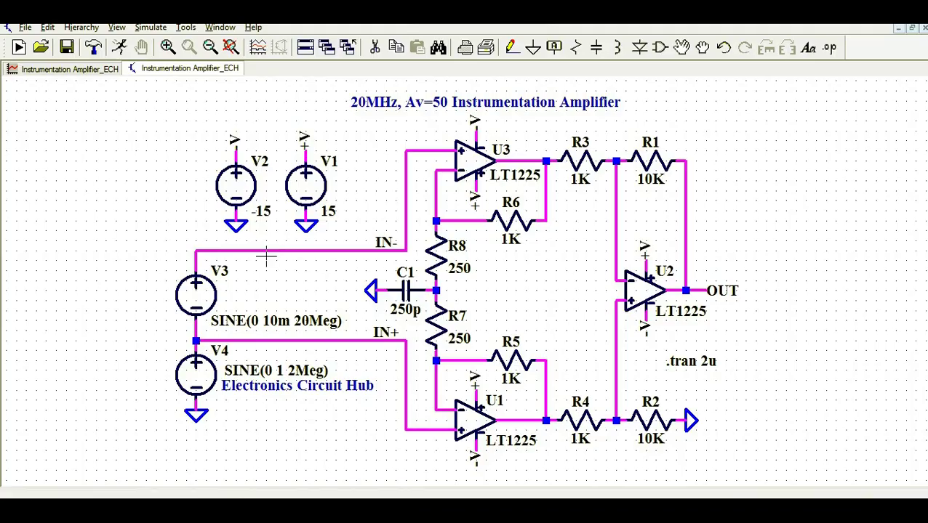
left_click(73, 70)
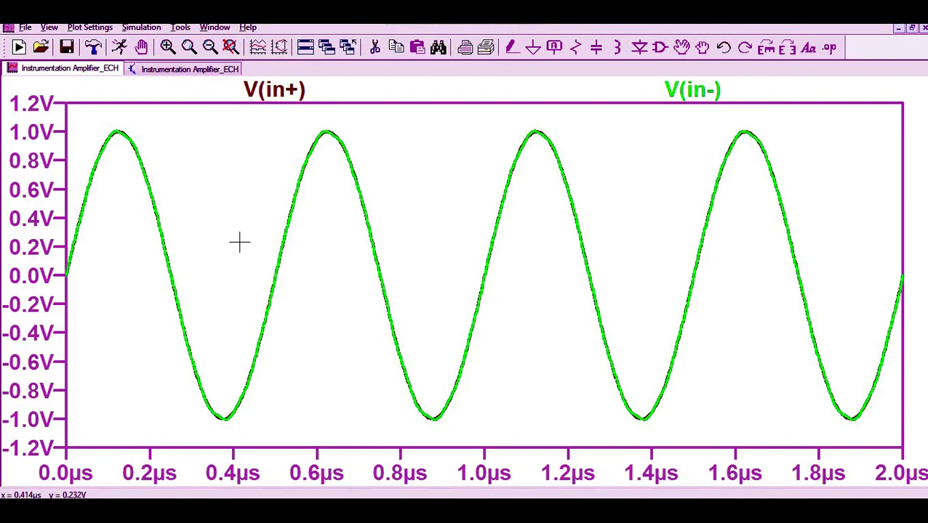
left_click(165, 69)
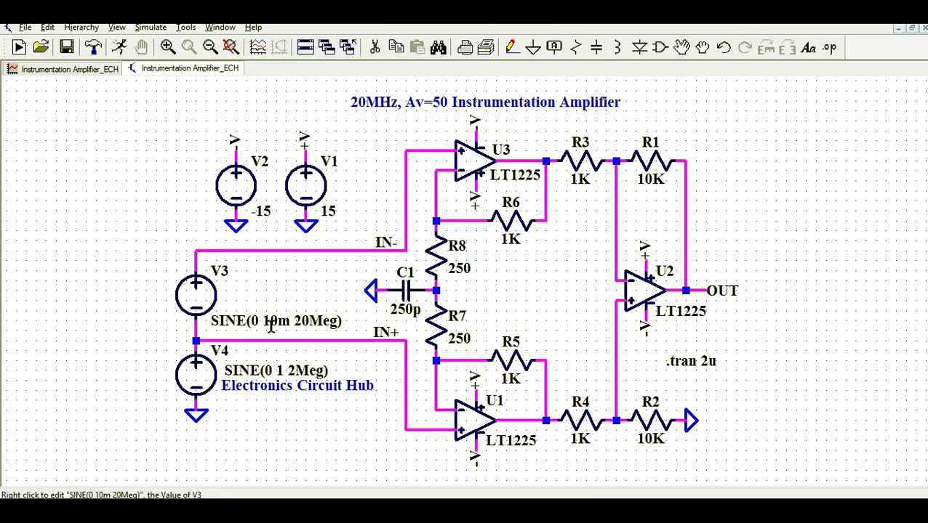
Check V3's 10m sine amplitude and show the input waveform plot
right_click(206, 298)
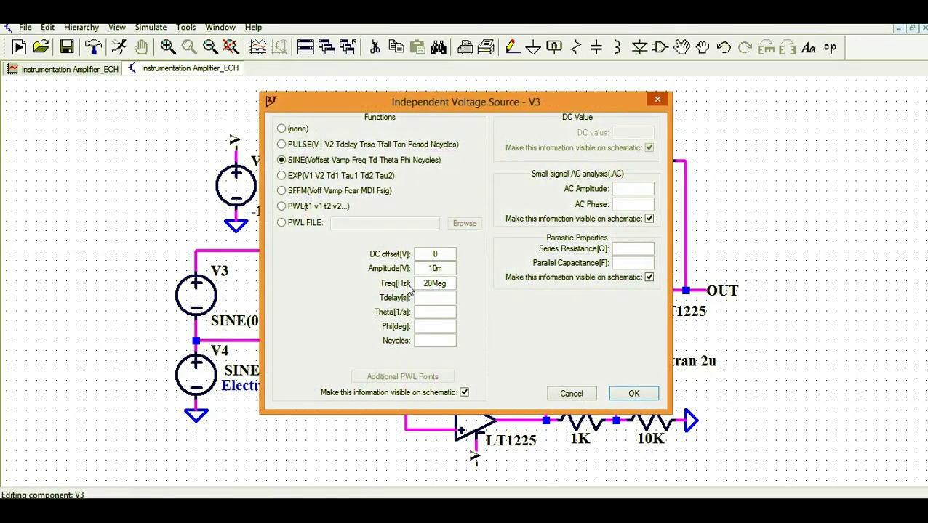
double_click(439, 269)
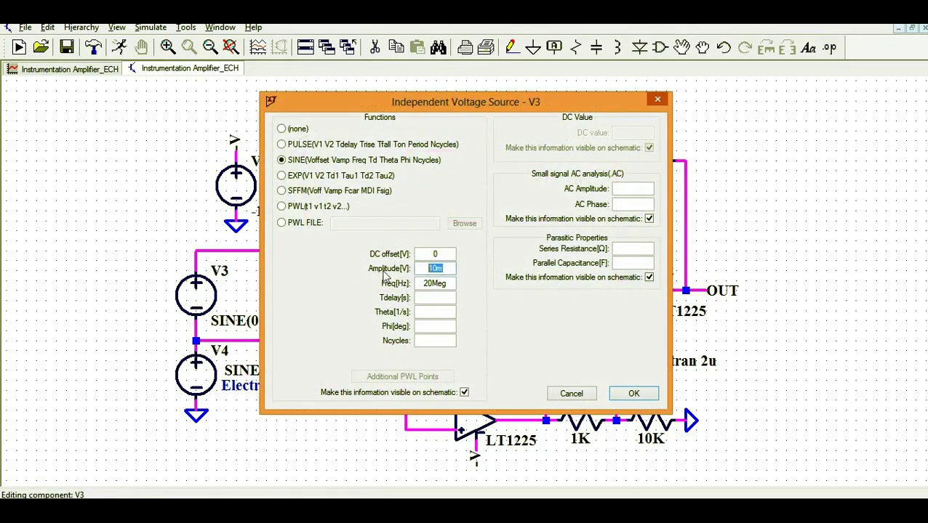
left_click(633, 393)
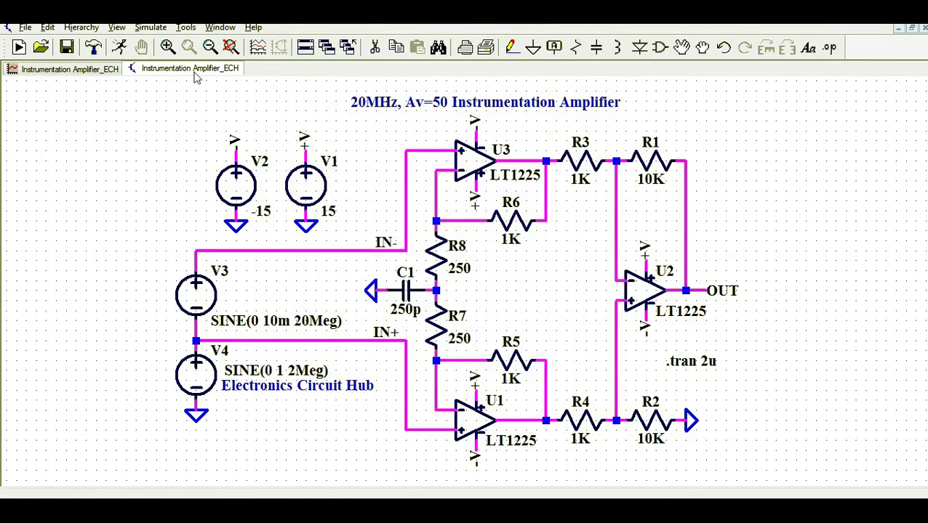
left_click(82, 71)
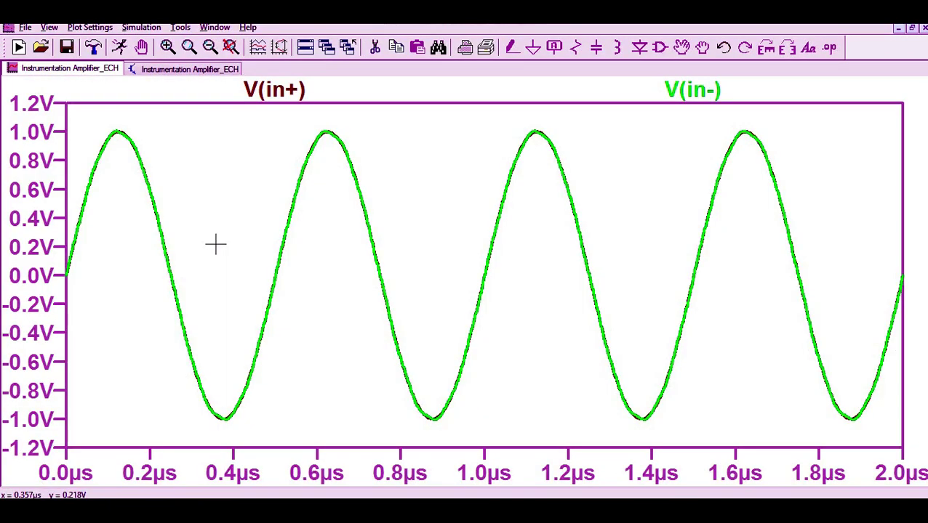
Add an empty plot pane above the input waveforms
left_click(181, 72)
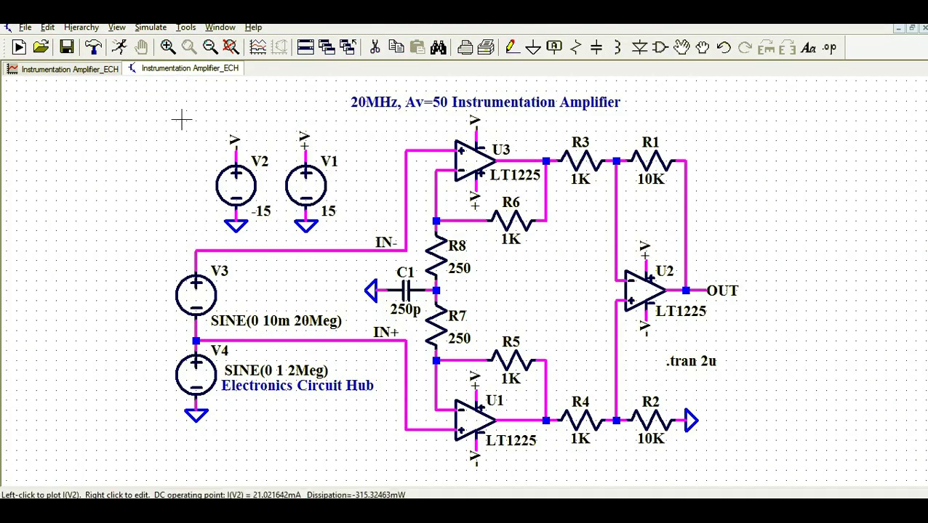
left_click(84, 70)
right_click(394, 242)
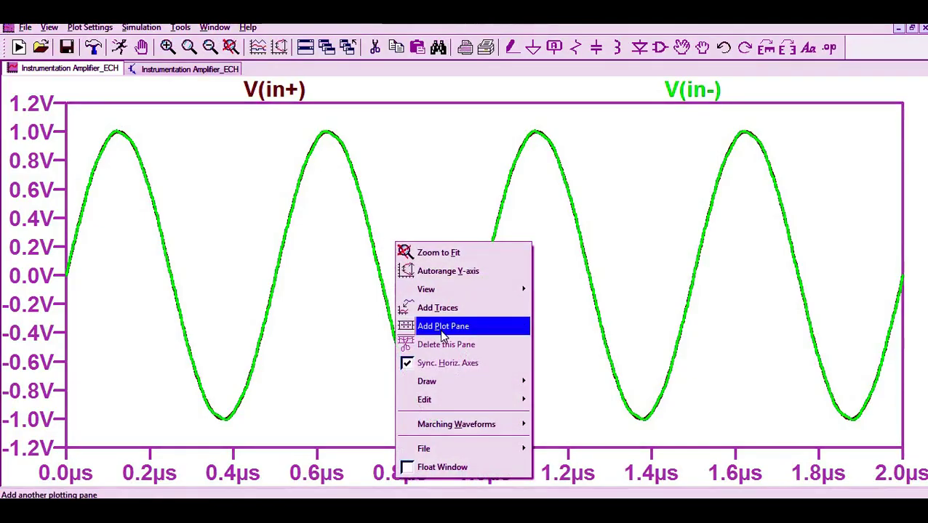
left_click(444, 329)
Probe from IN+ to IN- to plot V(IN+,IN-), zoom in, then zoom to fit
left_click(149, 73)
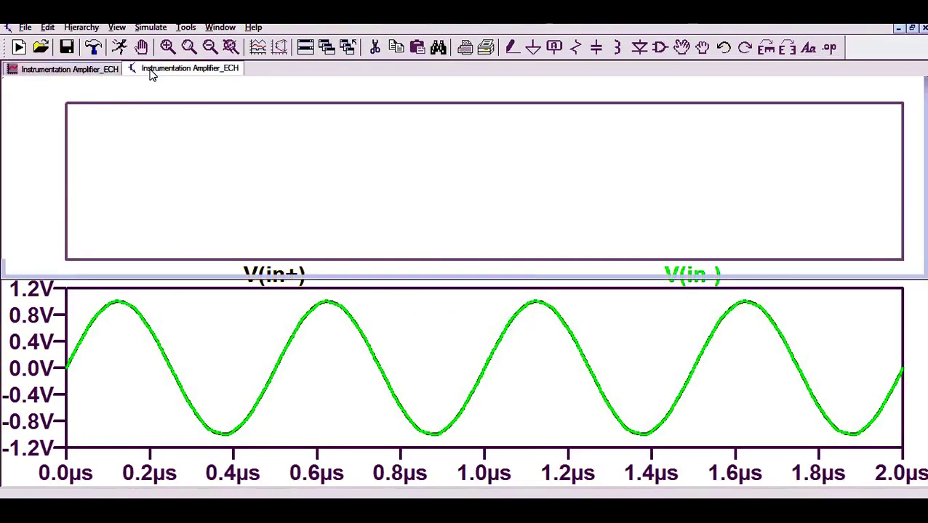
left_click(346, 338)
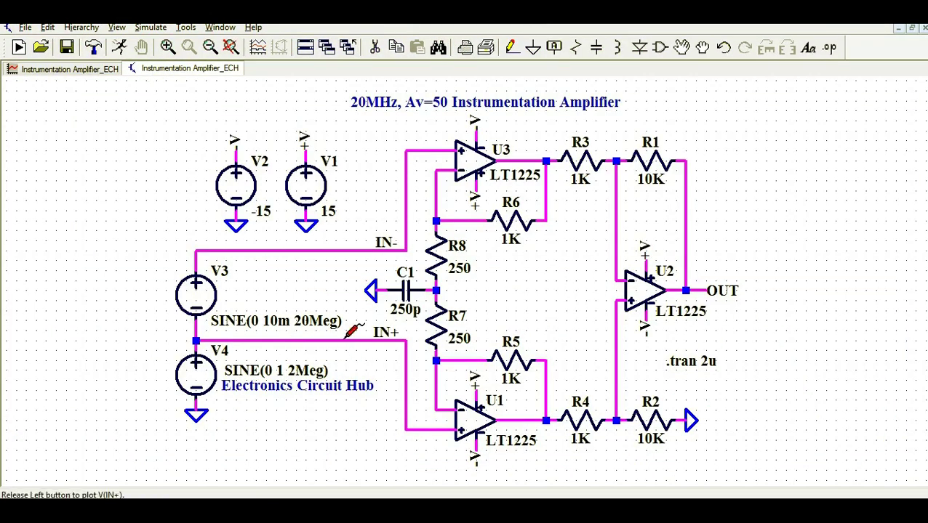
left_click_drag(338, 297, 331, 250)
left_click(63, 74)
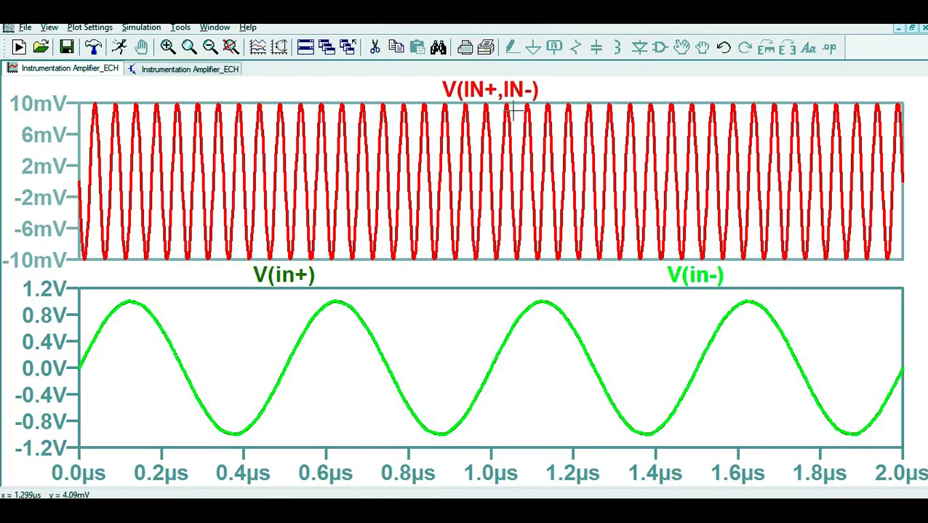
left_click_drag(408, 97, 538, 264)
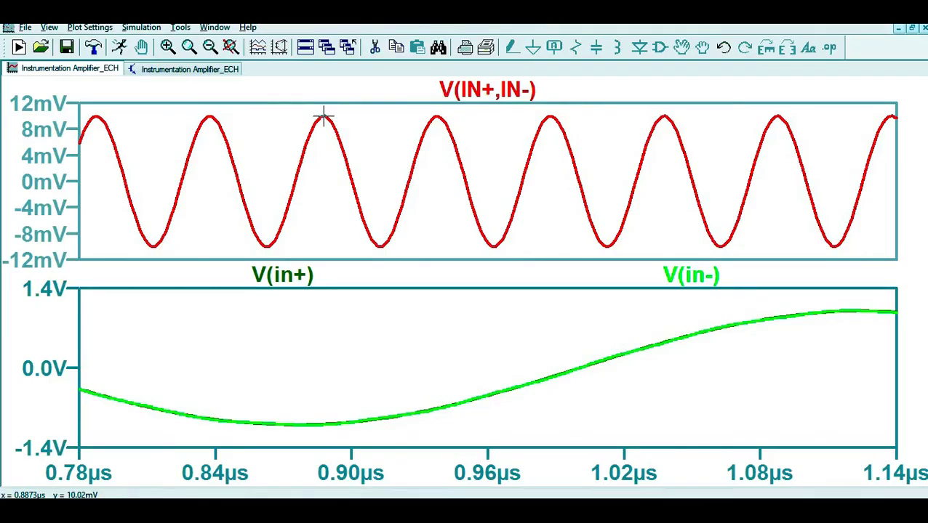
left_click(232, 47)
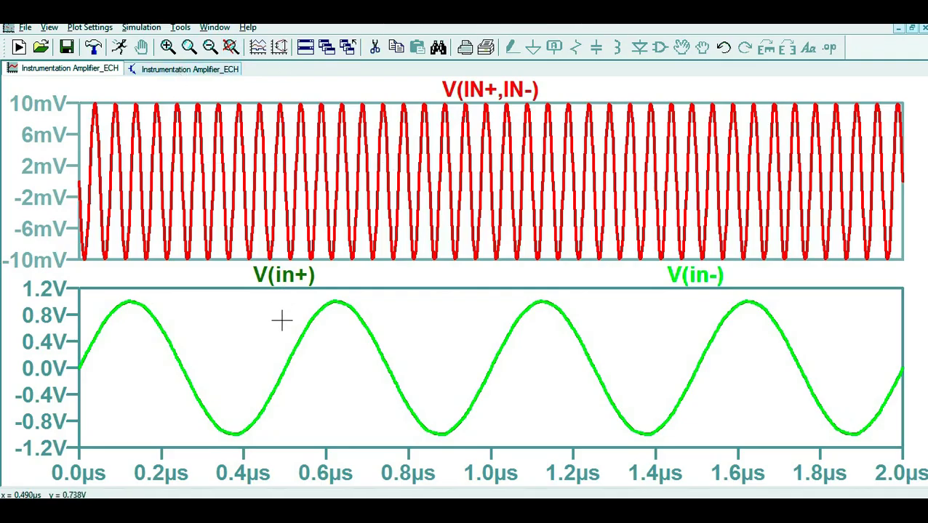
Probe U3's and U1's output nodes to plot V(n001) and V(n007)
left_click(224, 70)
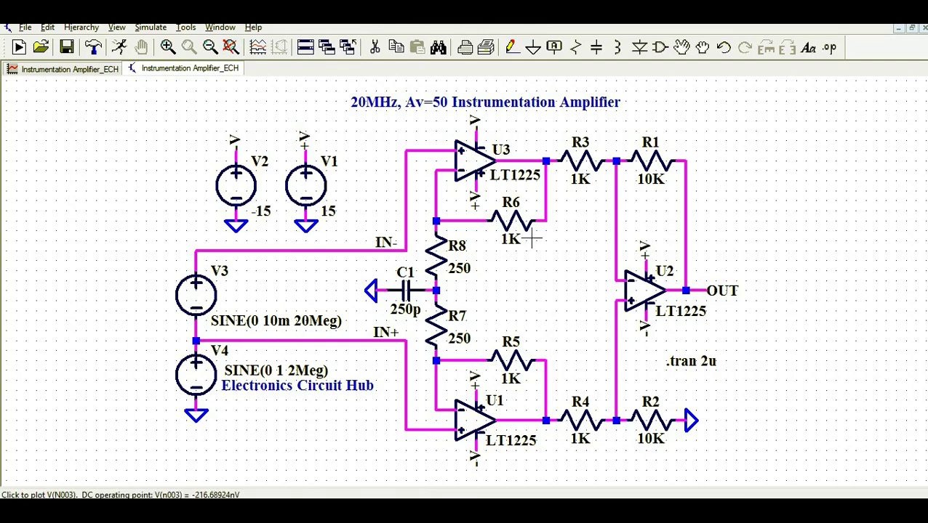
left_click(552, 155)
left_click(95, 71)
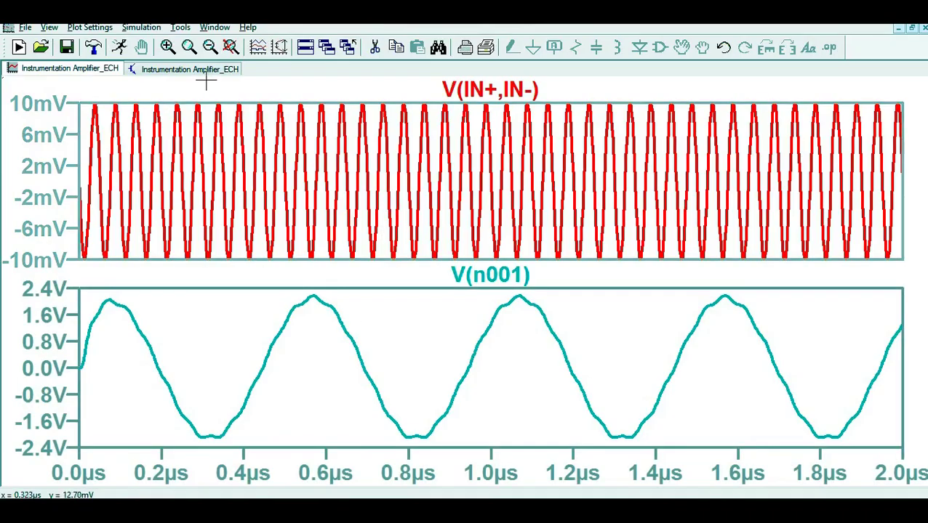
left_click(154, 69)
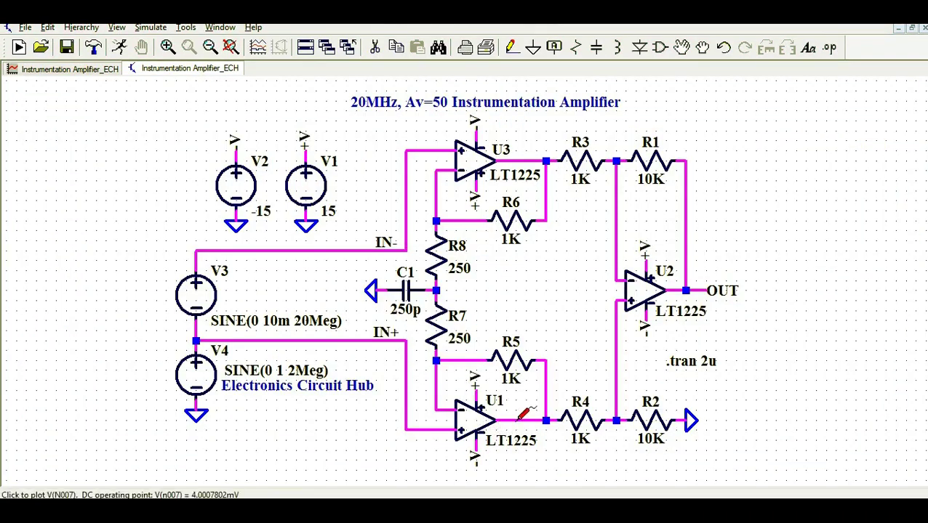
left_click(66, 67)
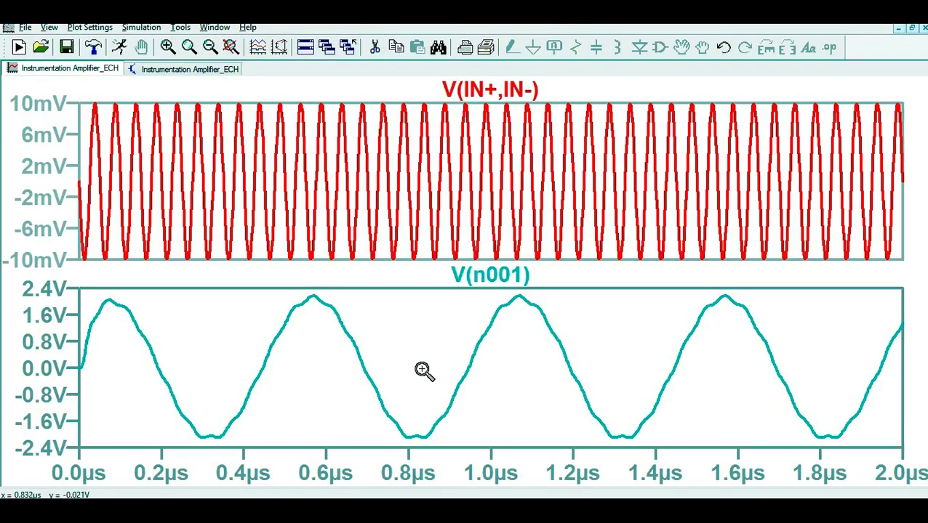
left_click(181, 67)
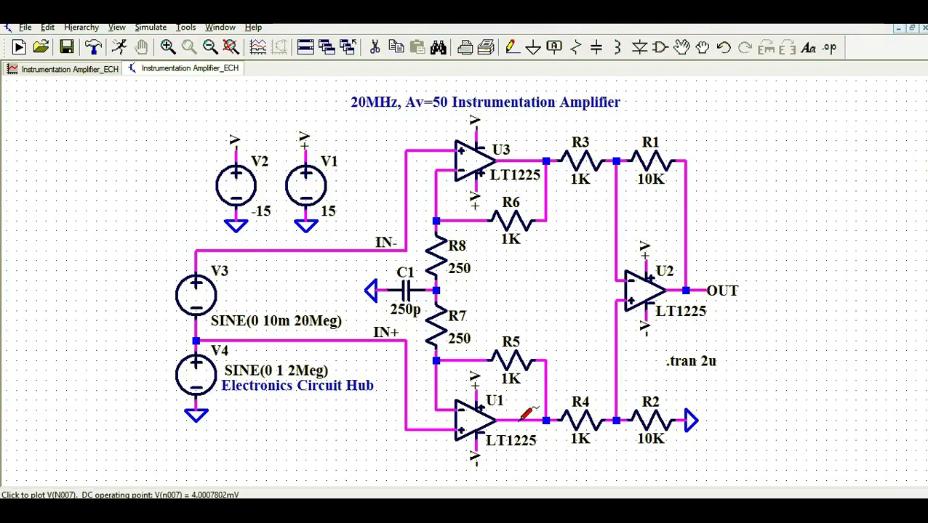
left_click(64, 69)
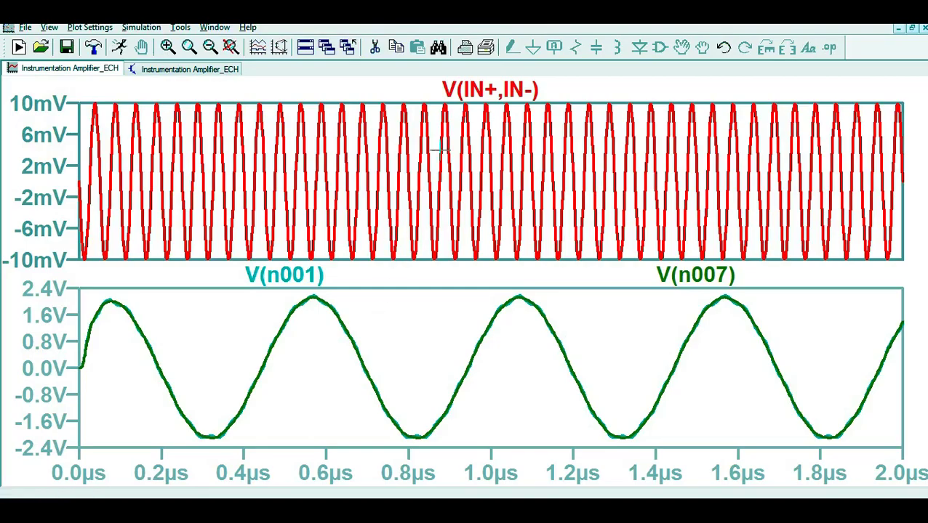
Delete the V(IN+,IN-) trace and probe U1-to-U3 outputs to plot V(N007,N001)
right_click(492, 96)
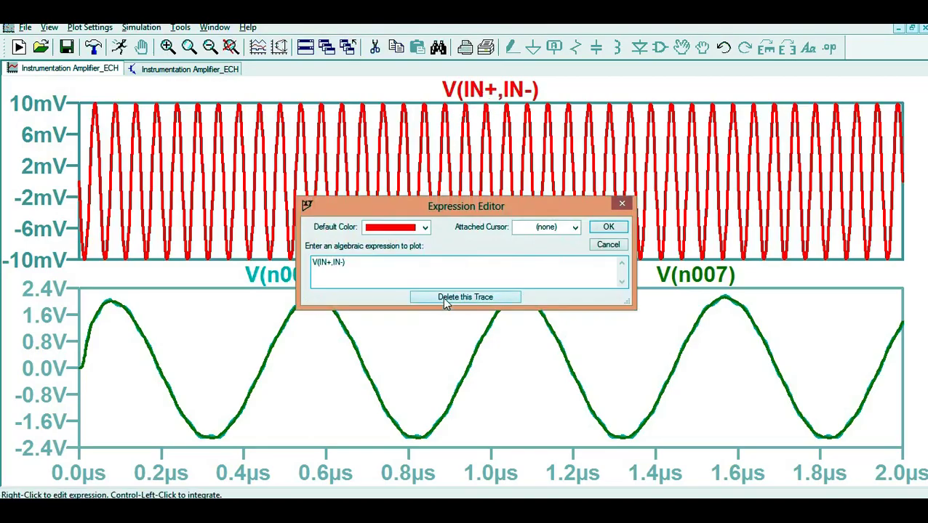
left_click(446, 298)
left_click(170, 70)
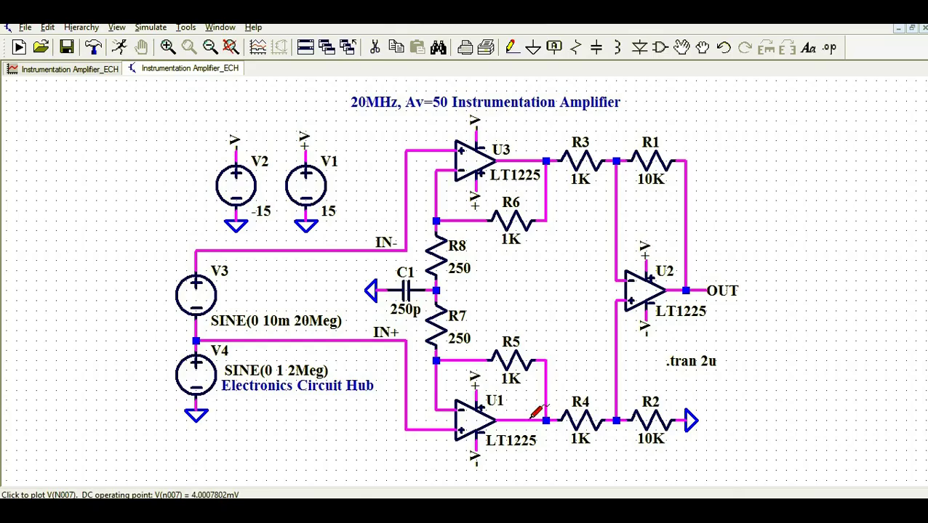
left_click_drag(538, 413, 542, 151)
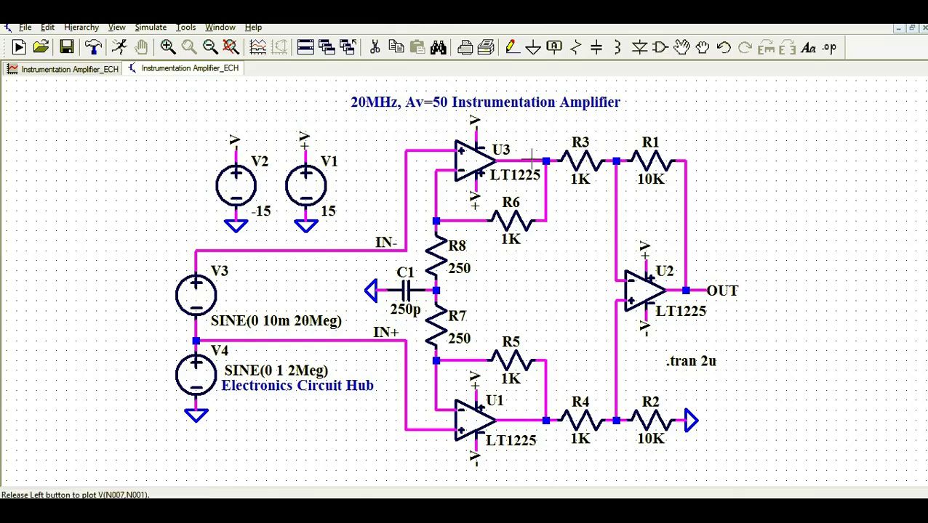
left_click(67, 69)
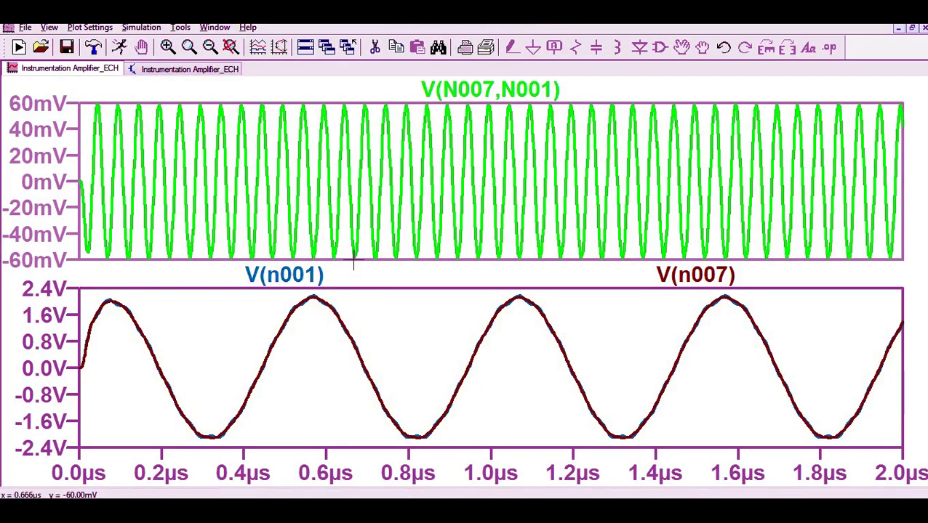
left_click(187, 69)
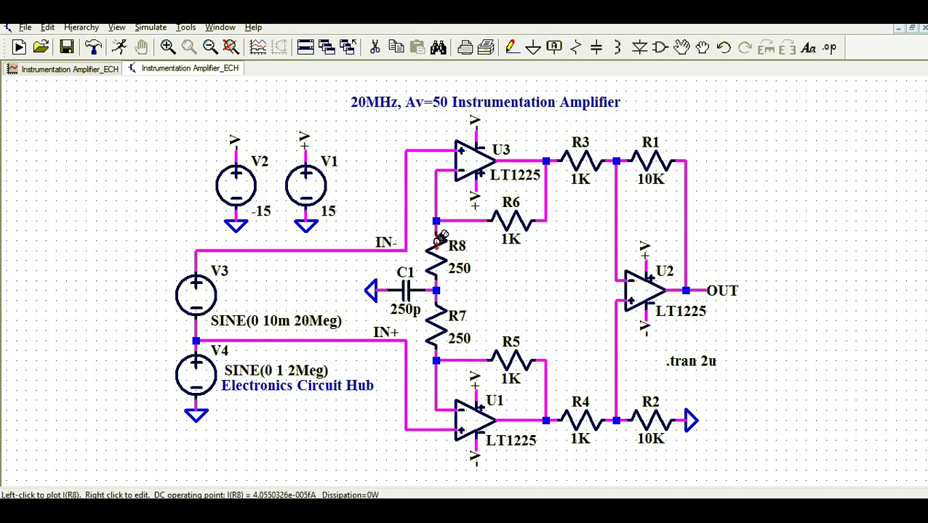
left_click(85, 70)
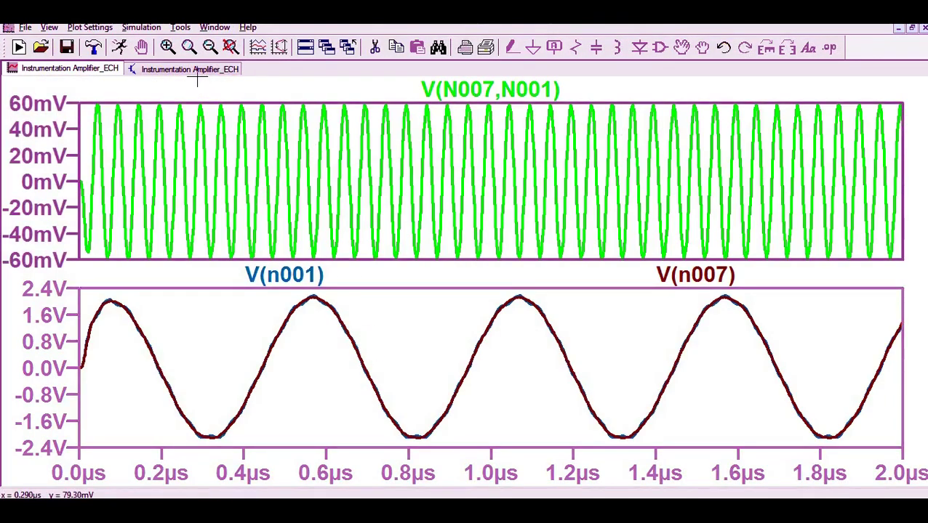
Delete the V(n001)/V(n007) pane, probe OUT, and zoom V(out) to 0.60–1.08 µs
right_click(534, 347)
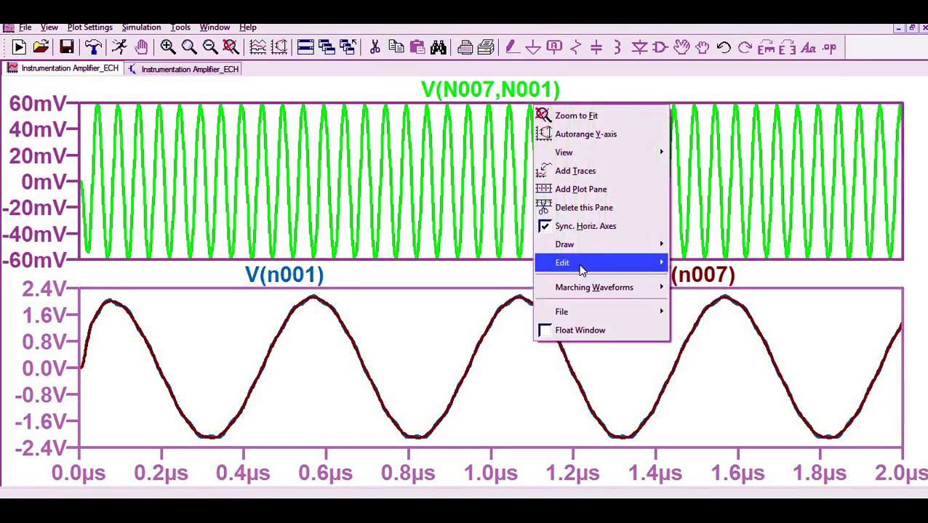
left_click(575, 208)
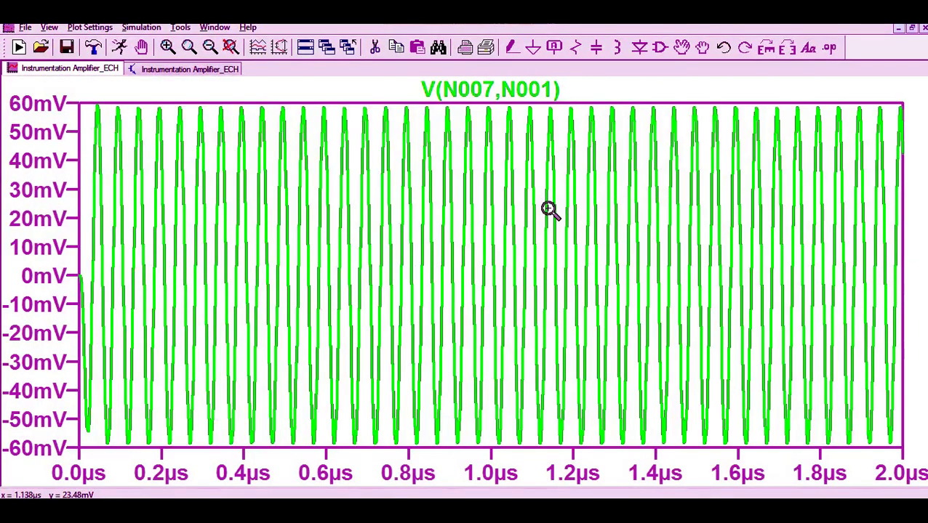
left_click(193, 69)
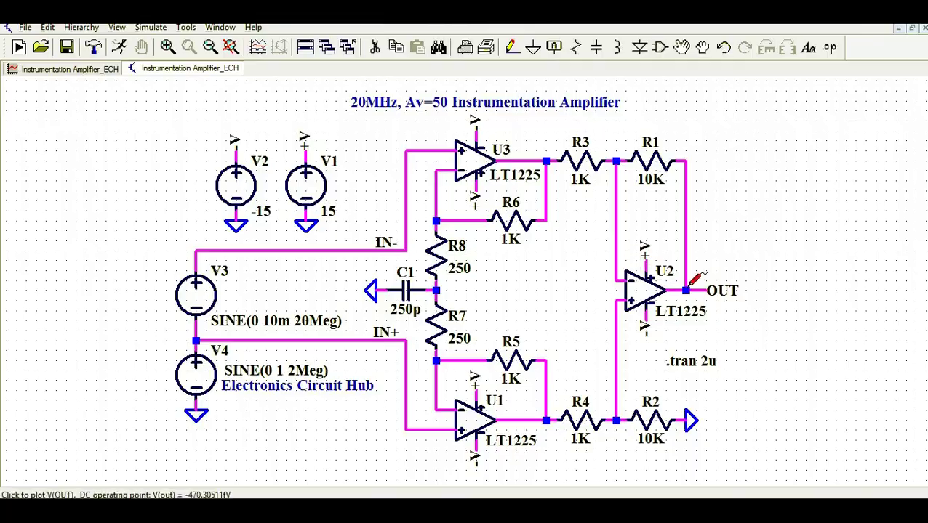
left_click(677, 290)
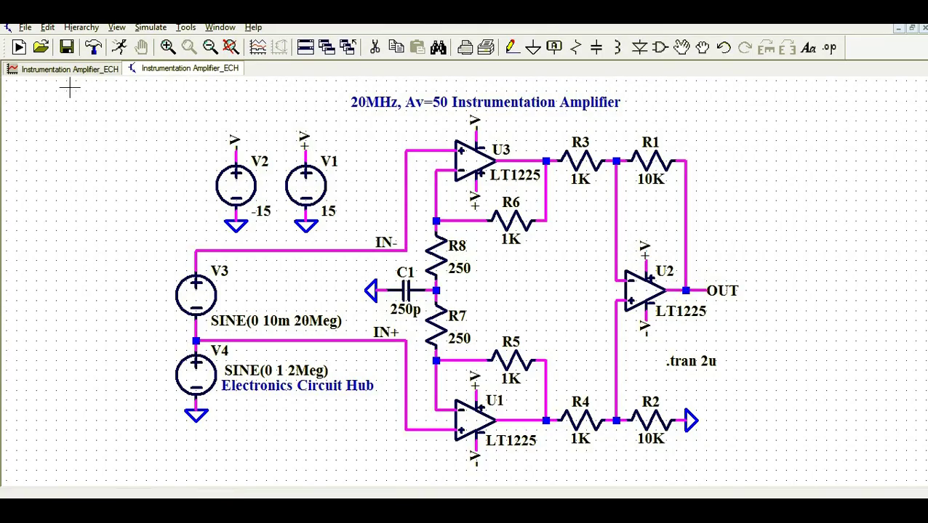
left_click(67, 70)
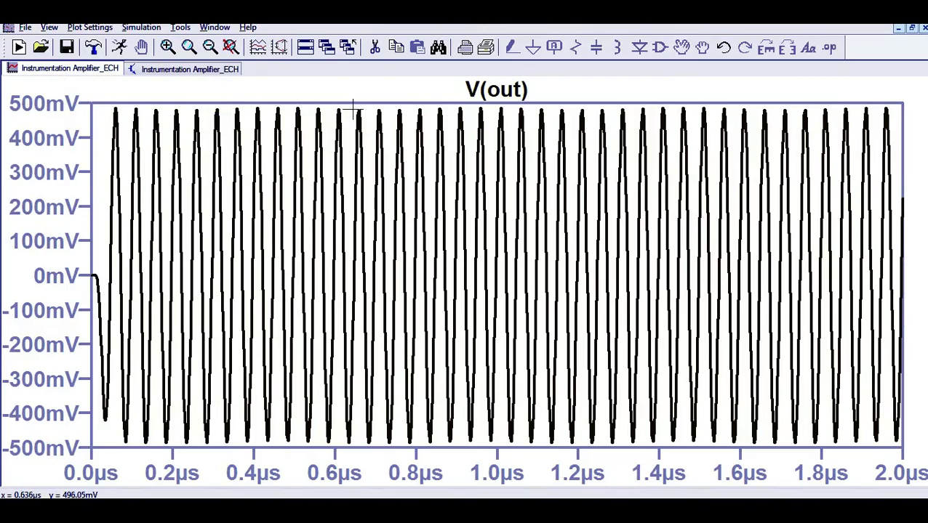
left_click_drag(346, 106, 527, 445)
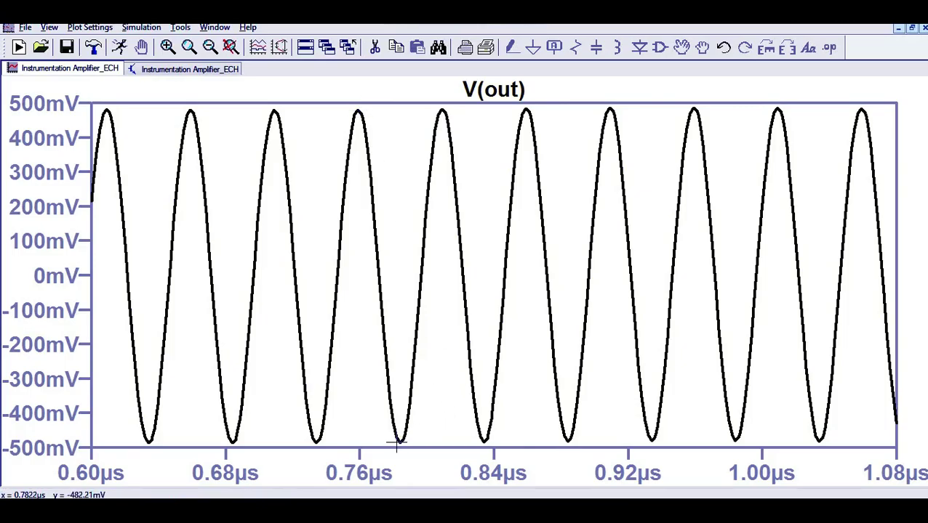
left_click(188, 67)
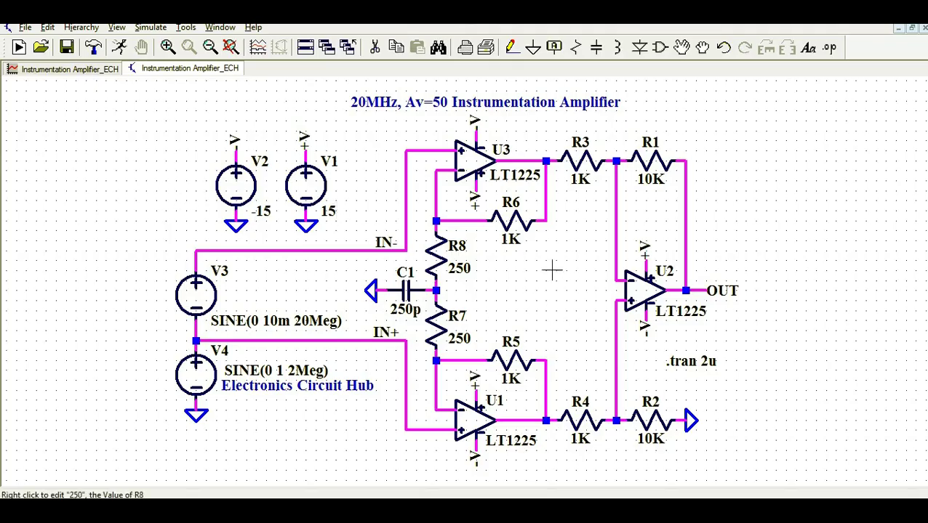
Change V3's Amplitude[V] to 20m so it reads SINE(0 20m 20Meg)
left_click(52, 70)
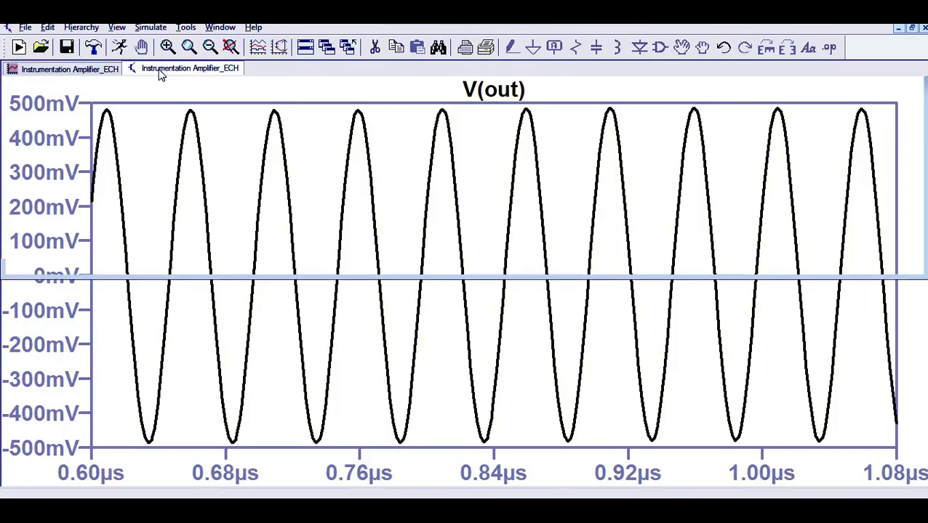
left_click(157, 69)
right_click(196, 294)
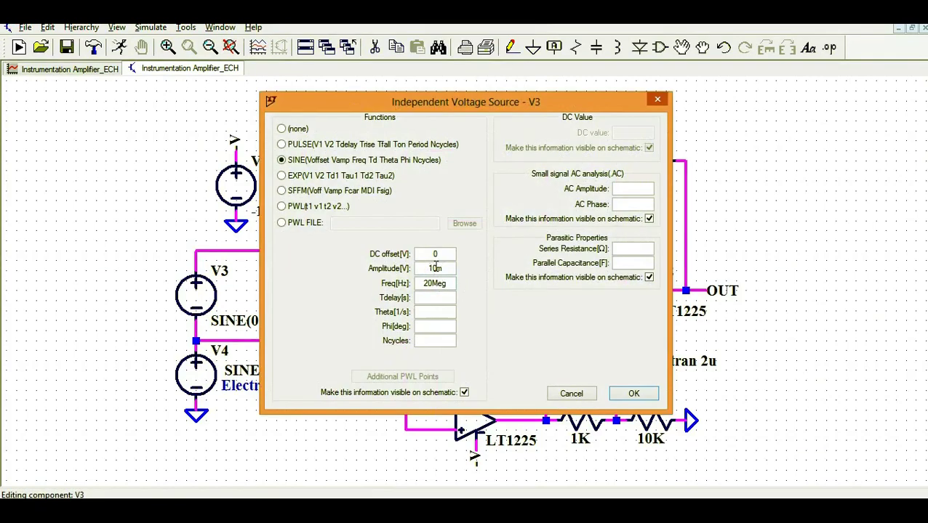
left_click_drag(434, 268, 406, 268)
left_click(632, 393)
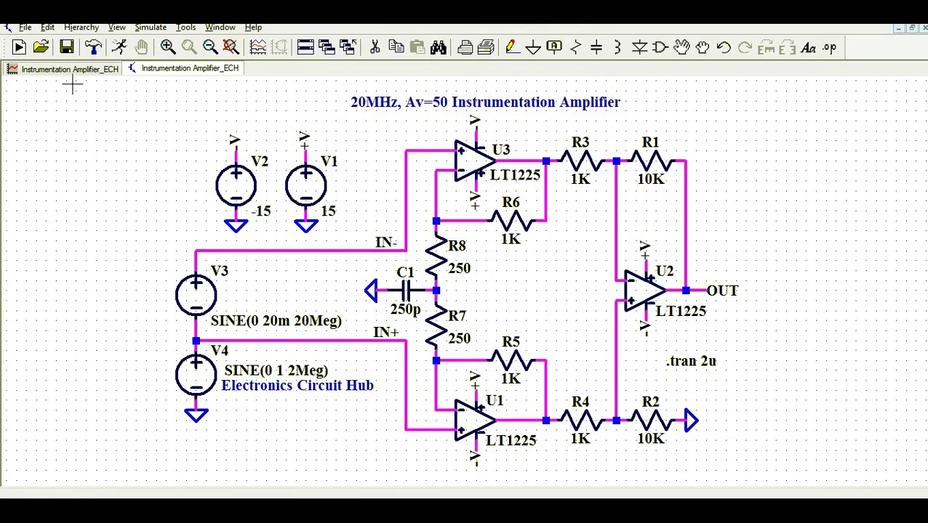